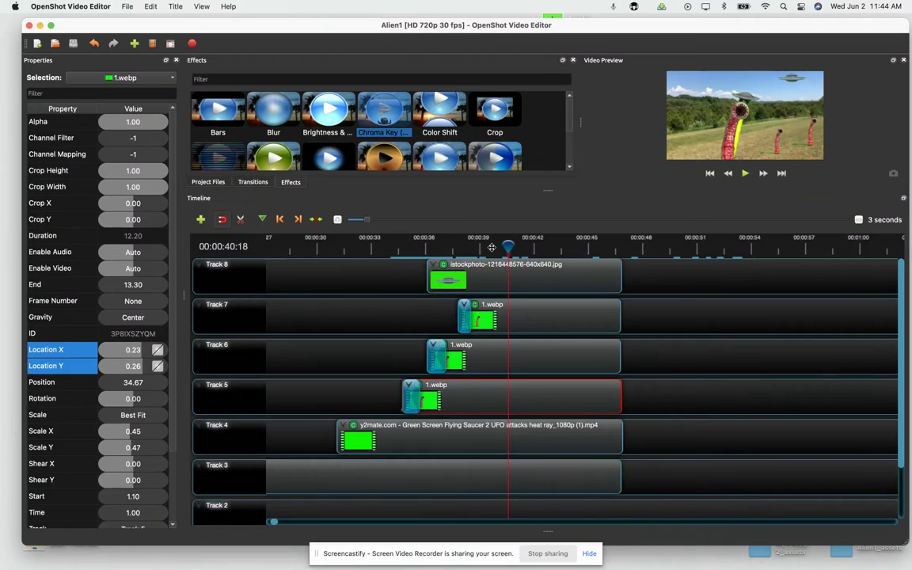
left_click_drag(507, 250, 414, 251)
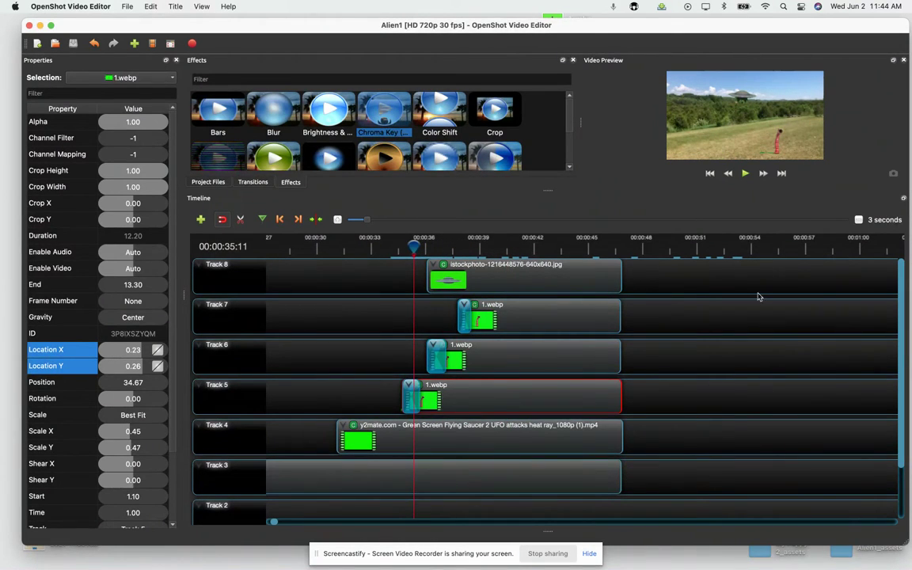
left_click(500, 279)
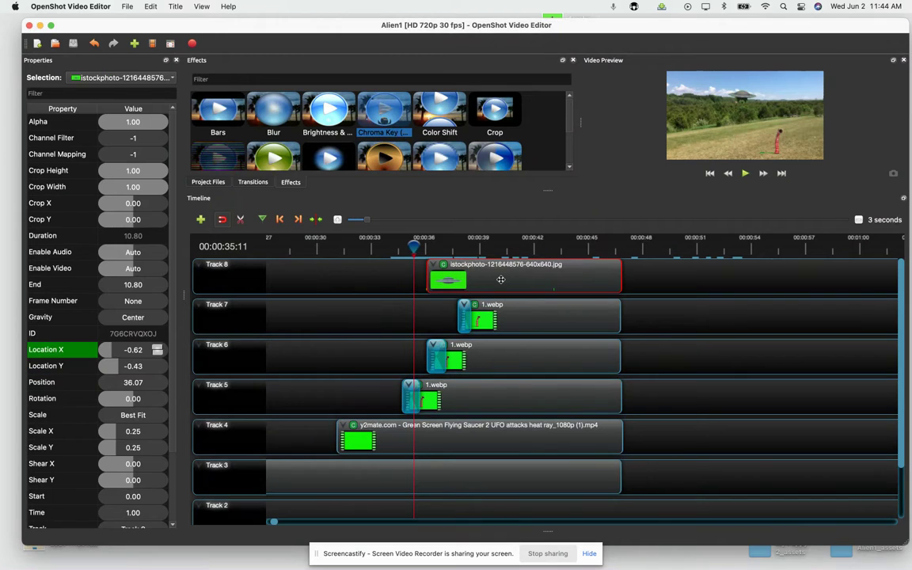
left_click(208, 182)
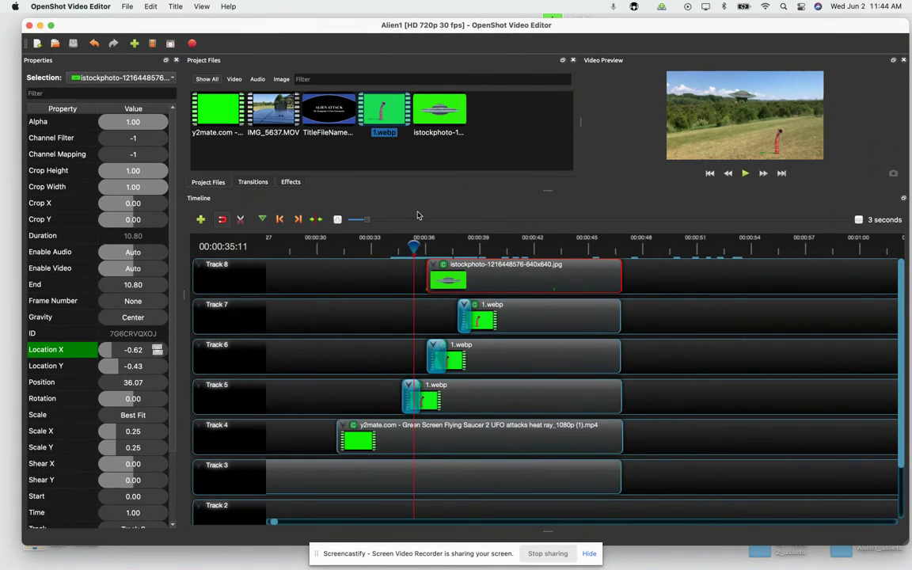
left_click_drag(439, 112, 720, 281)
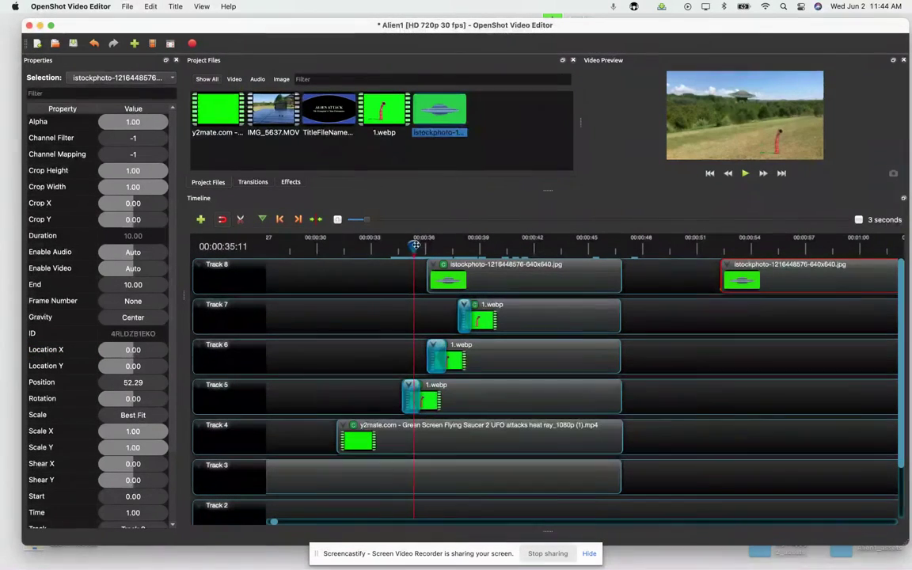
Place the playhead at the start of the new Track 8 saucer clip, at 00:00:52:11, and save the project.
left_click(590, 247)
left_click(732, 249)
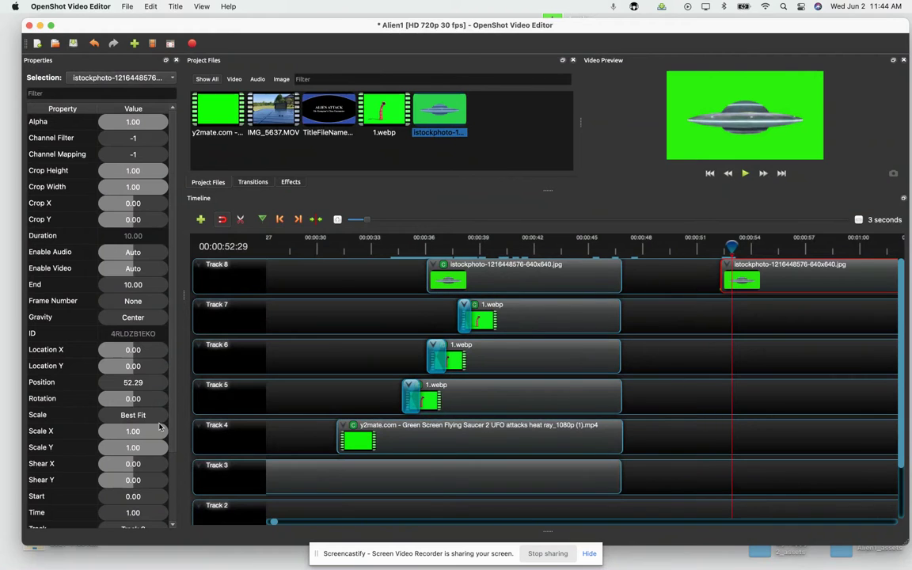
left_click_drag(728, 246, 626, 245)
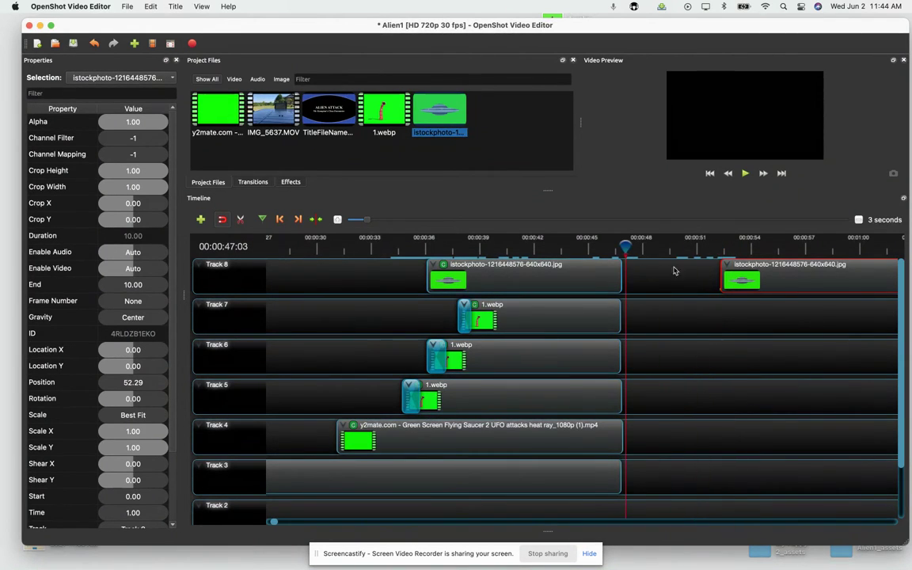
left_click(654, 240)
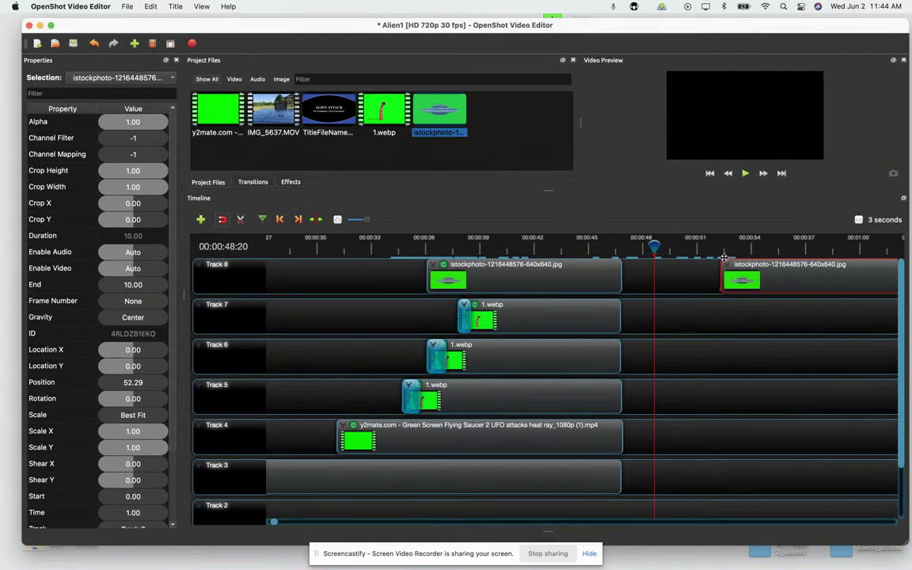
left_click_drag(654, 246, 721, 252)
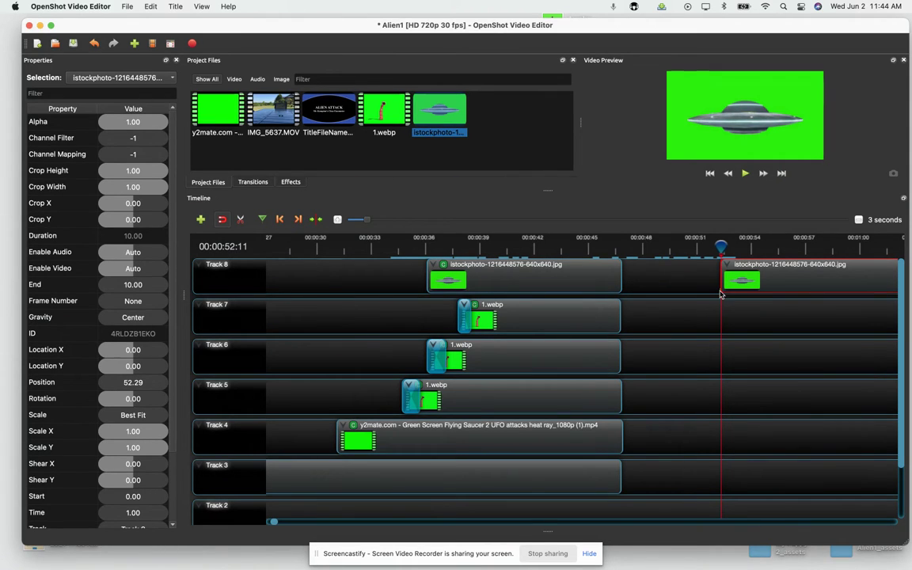
key("super+s")
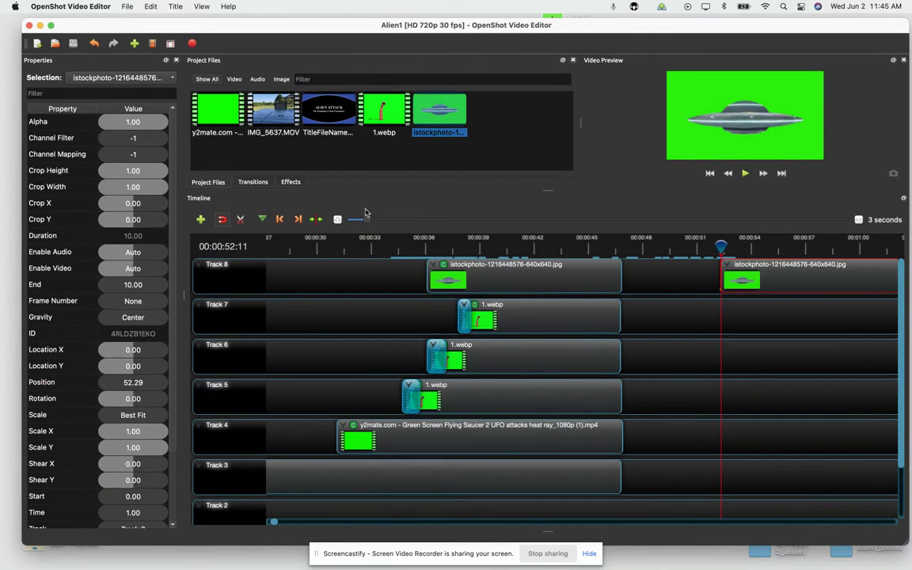
Apply the Chroma Key (Greenscreen) effect to the new saucer clip with a bright green key colour and a fuzz of 175.
left_click(290, 183)
left_click_drag(384, 111, 738, 269)
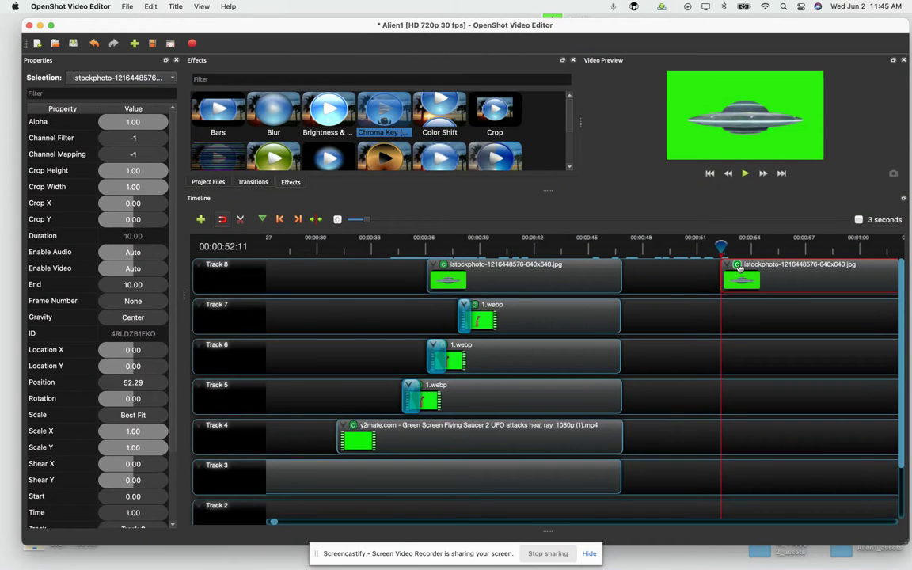
left_click(738, 266)
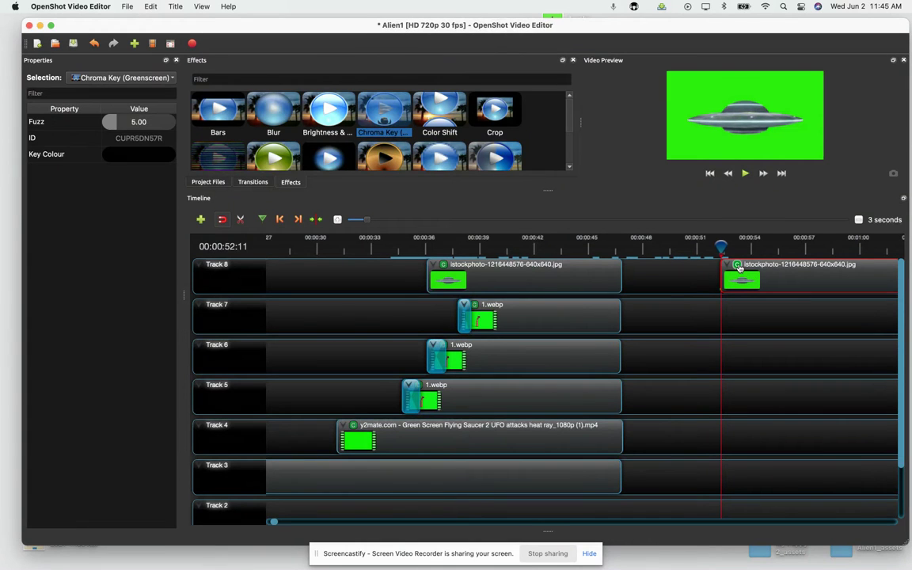
double_click(156, 156)
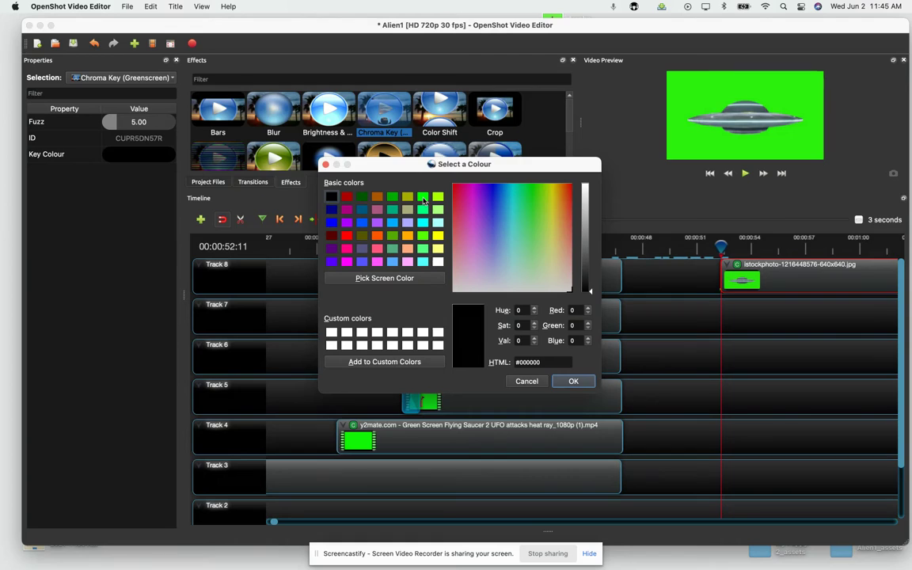
left_click(423, 198)
left_click(571, 381)
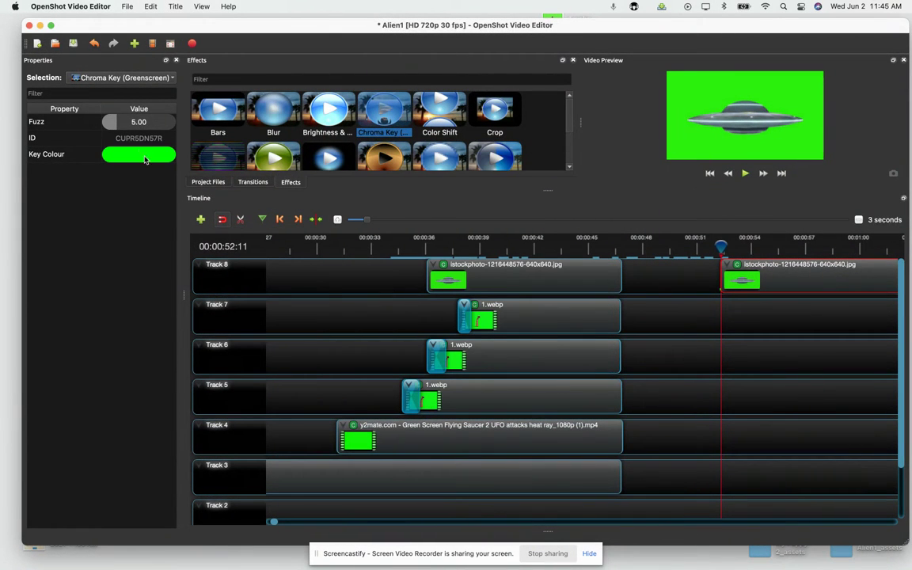
double_click(151, 121)
type("175")
key("Return")
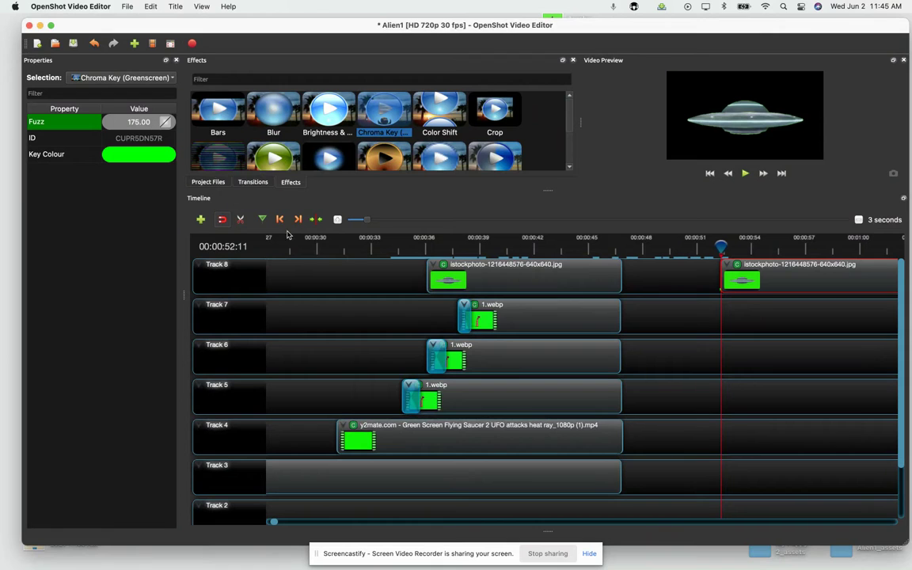
Scale the new saucer clip to X 0.33 and Y 0.35, and set its location to X -0.68 and Y -0.40.
right_click(741, 274)
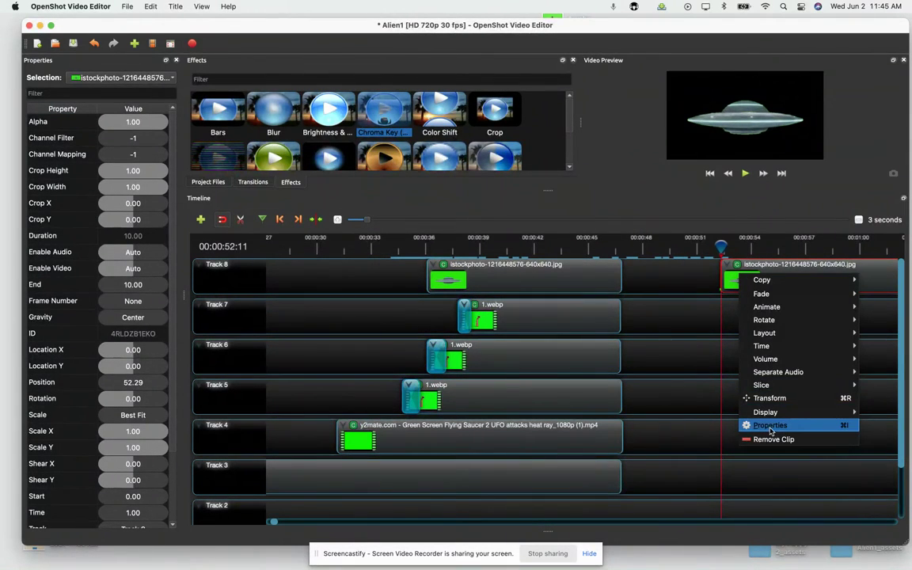
left_click(135, 431)
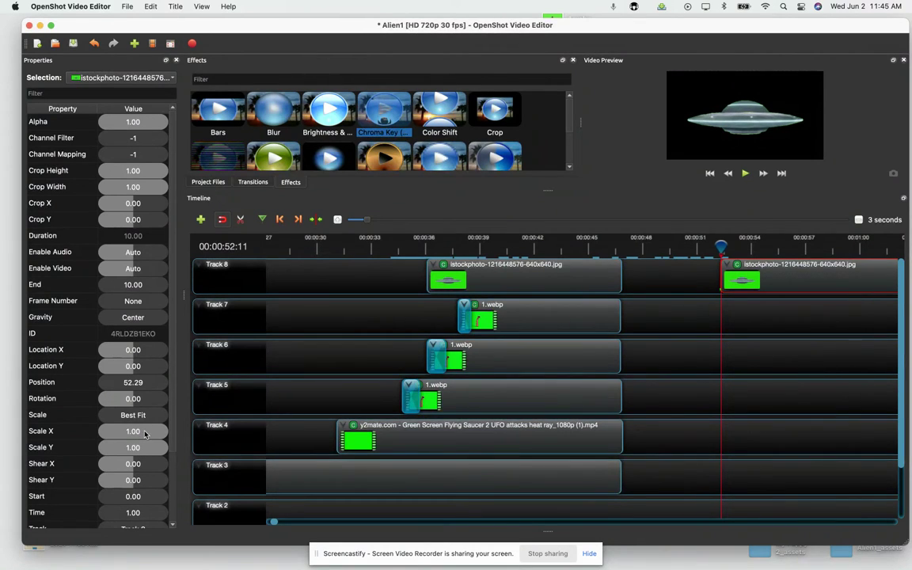
left_click_drag(136, 432, 125, 449)
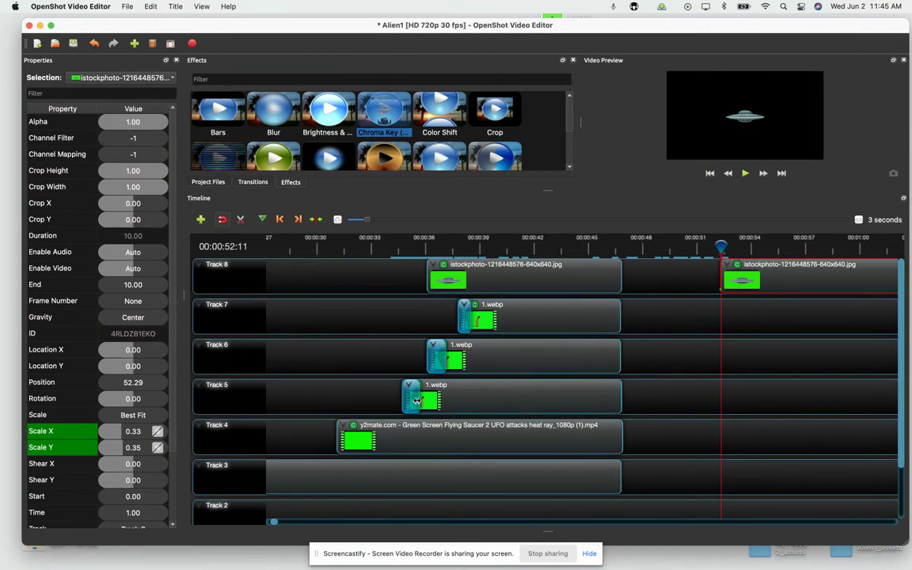
left_click_drag(134, 352, 120, 367)
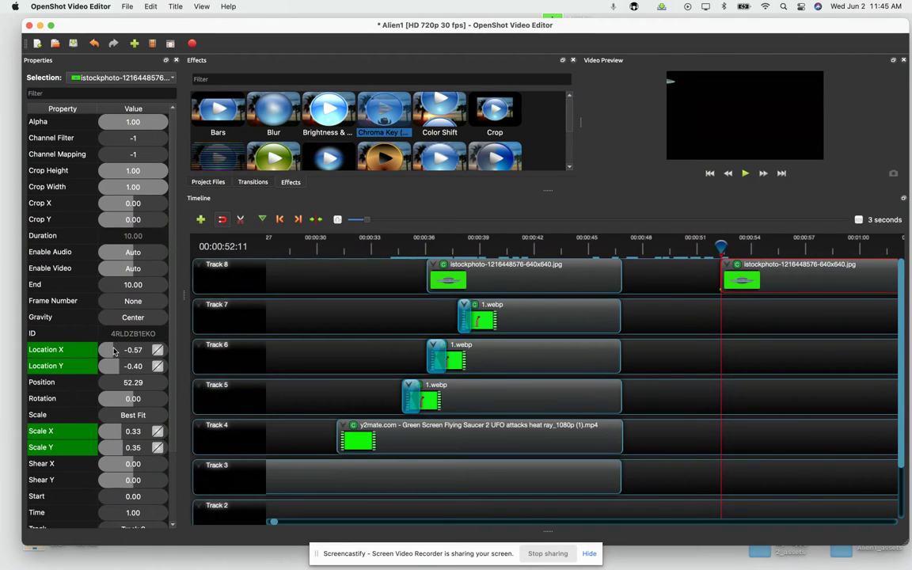
left_click(113, 352)
left_click_drag(113, 351, 111, 352)
At 00:01:00:05, keyframe the new saucer clip's Scale X at 0.35 and Location X at 0.71.
left_click_drag(722, 247, 862, 252)
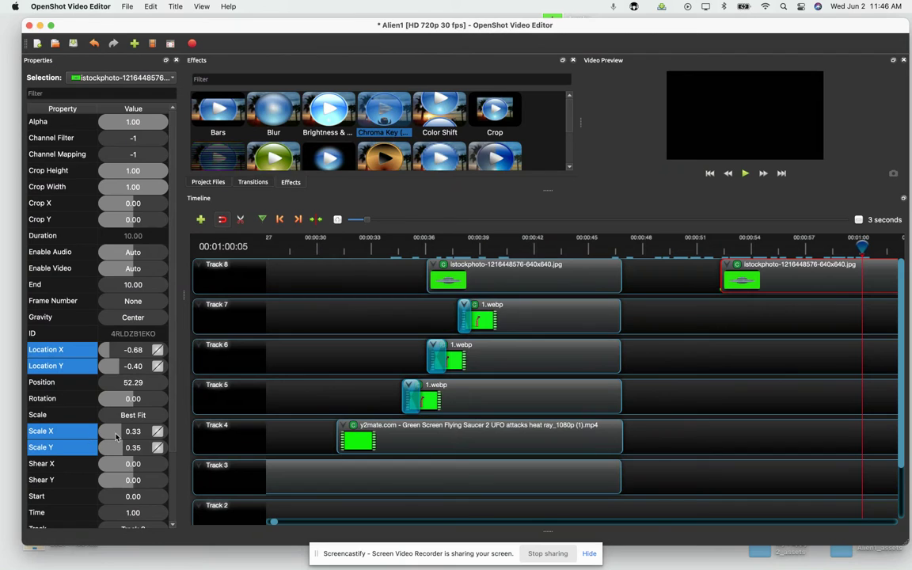
left_click_drag(124, 433, 127, 433)
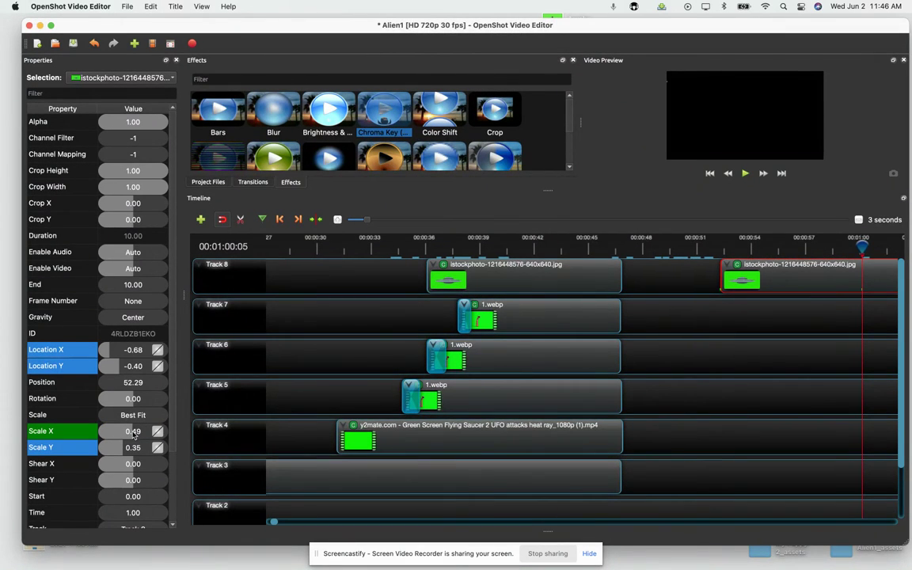
left_click_drag(128, 432, 123, 432)
left_click_drag(111, 353, 159, 359)
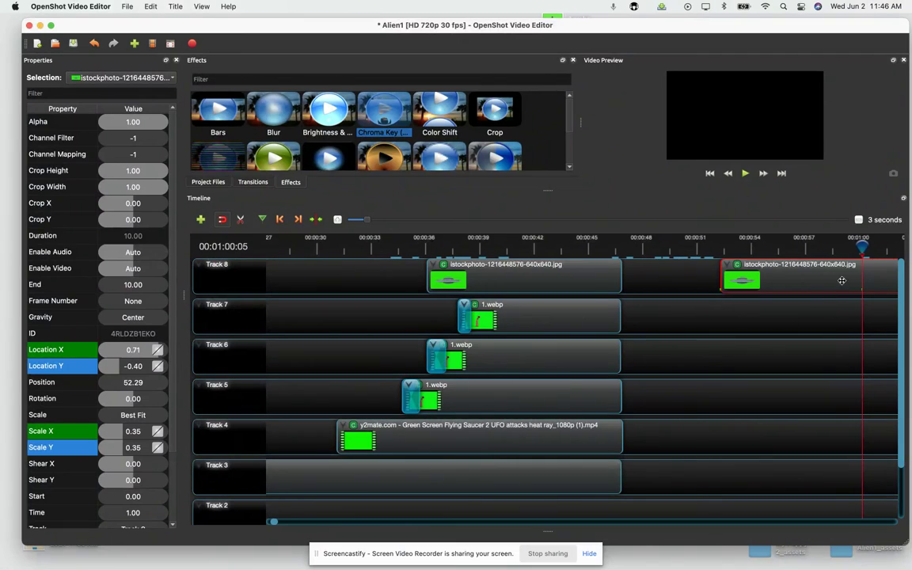
Play back the saucer's flight from 00:00:51:28, and delete the second saucer clip from Track 8.
left_click_drag(863, 244, 713, 246)
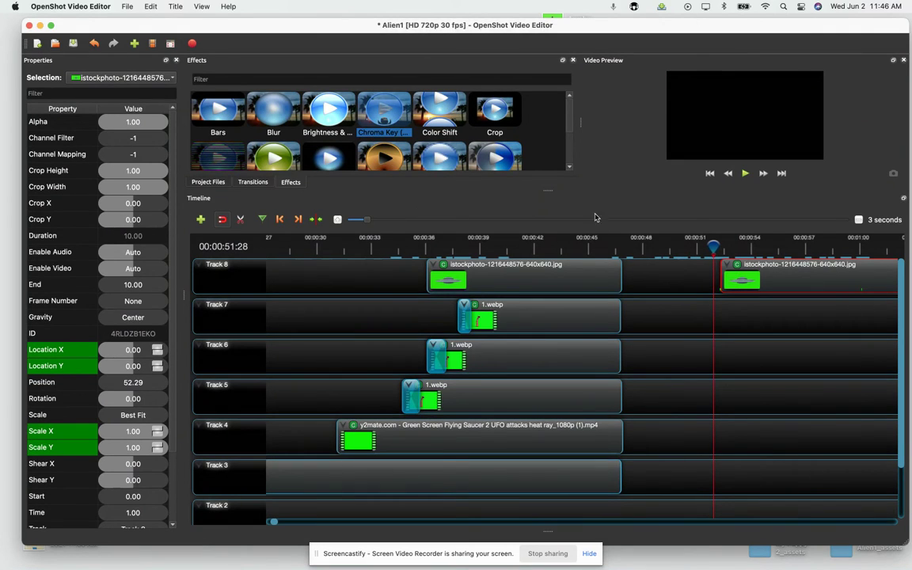
left_click(745, 173)
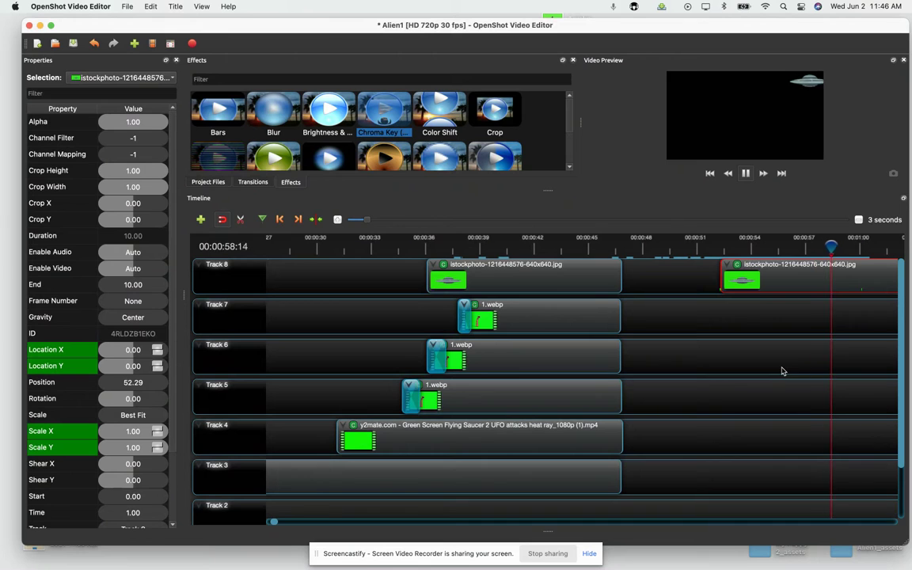
left_click(744, 174)
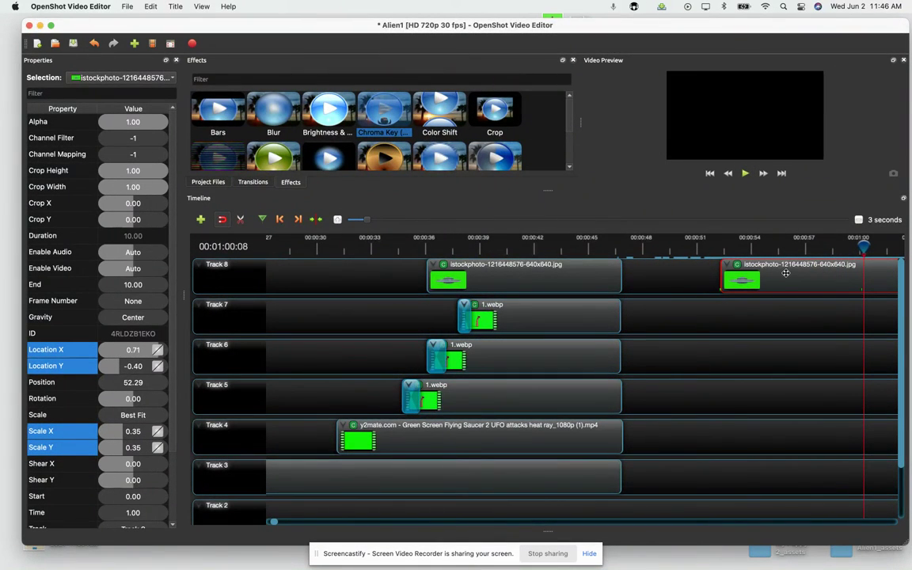
key("Delete")
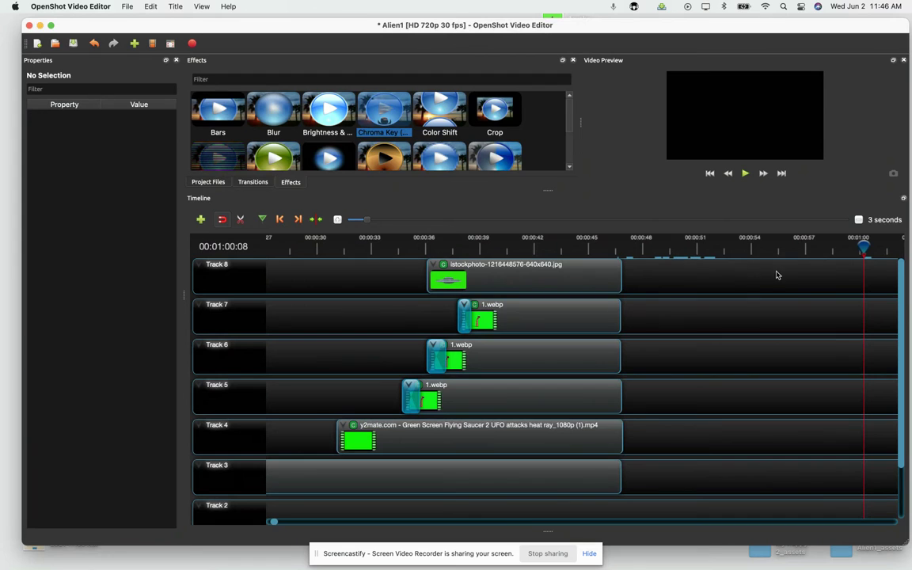
Scrub the timeline back to 00:00:32:17, near the start of the flying saucer clip on Track 4.
left_click_drag(853, 250, 464, 247)
left_click_drag(388, 247, 364, 247)
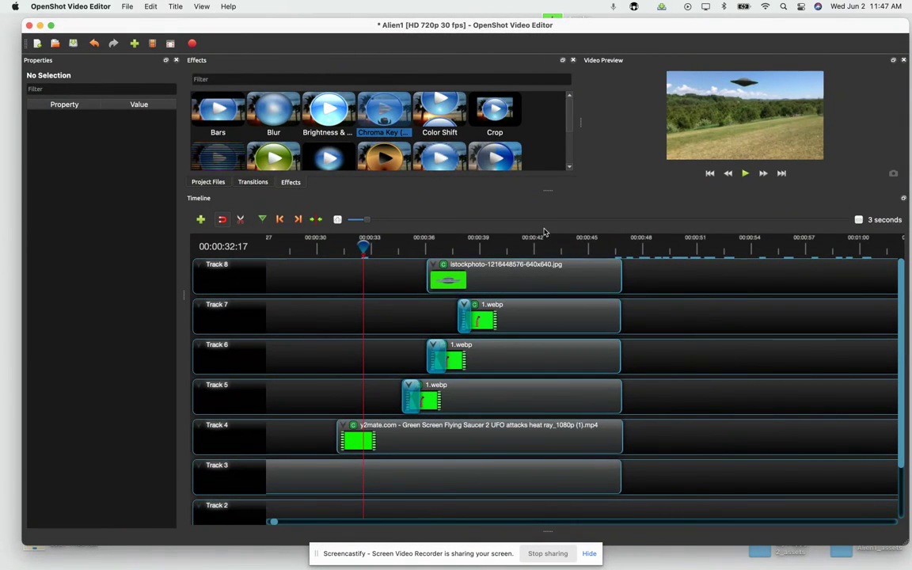
Enlarge the video preview area and close the Effects, Transitions and Project Files panels.
left_click_drag(548, 200, 540, 245)
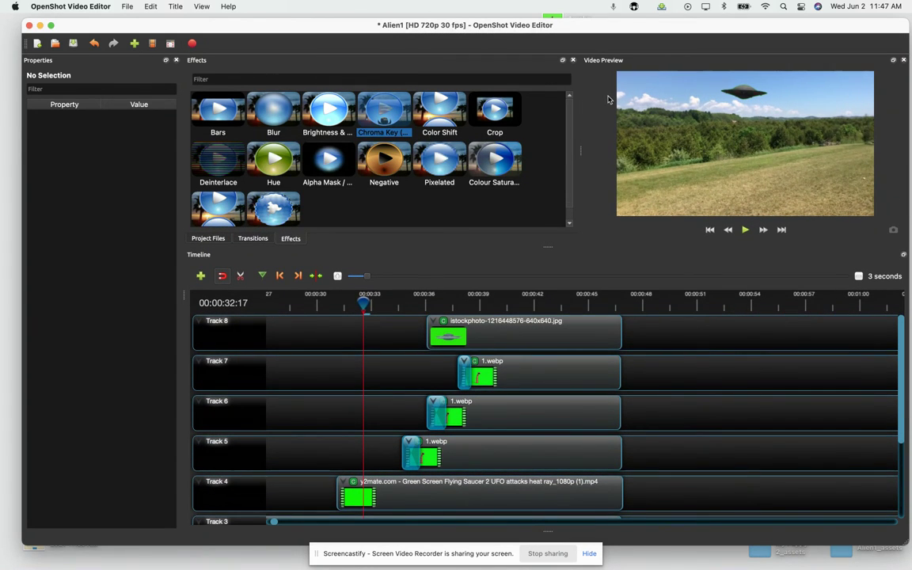
left_click(573, 60)
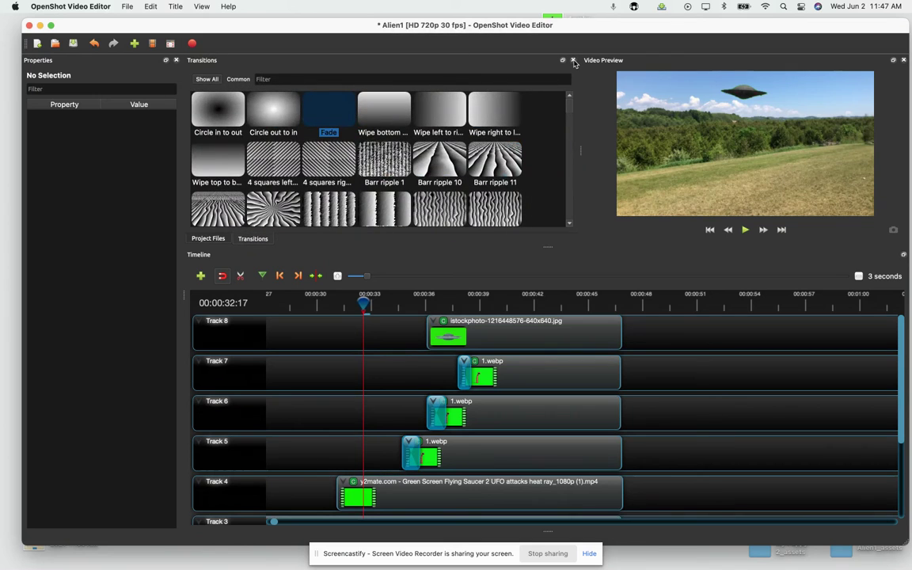
left_click(573, 61)
left_click(573, 60)
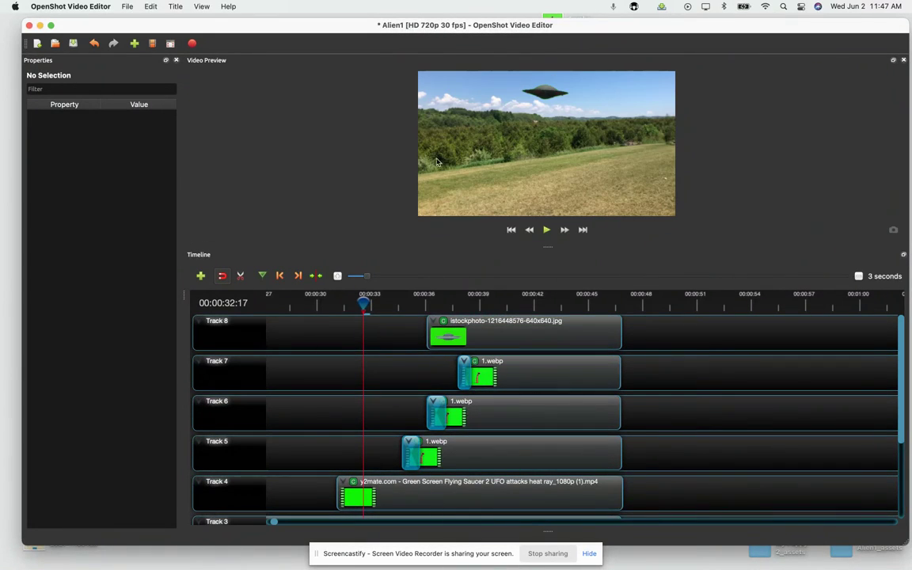
Restore the default layout with Simple View and enlarge the timeline to show more tracks.
left_click(201, 7)
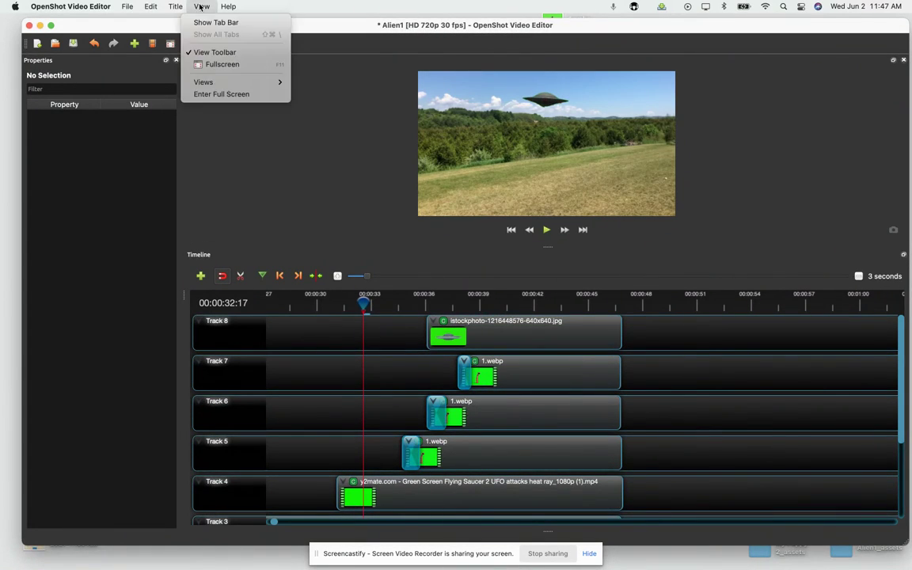
mouse_move(277, 86)
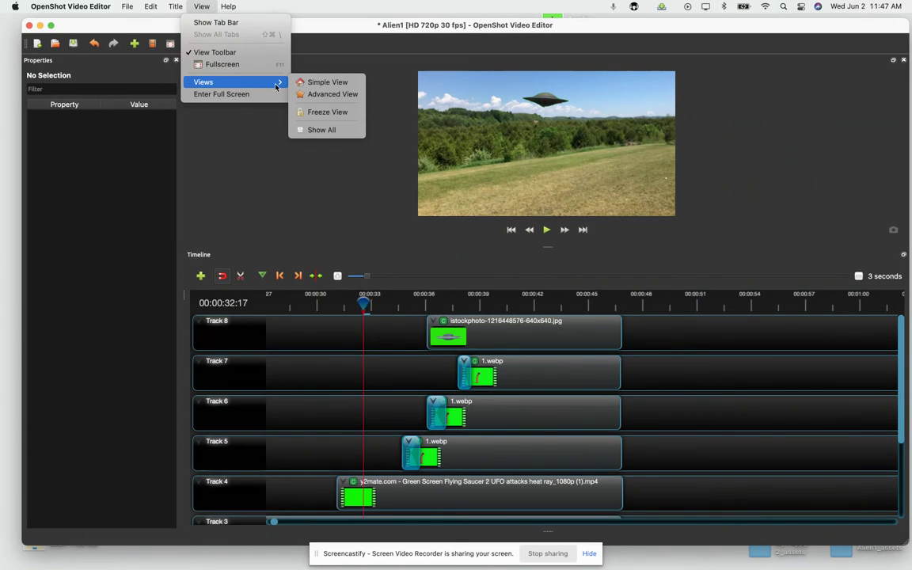
left_click(308, 85)
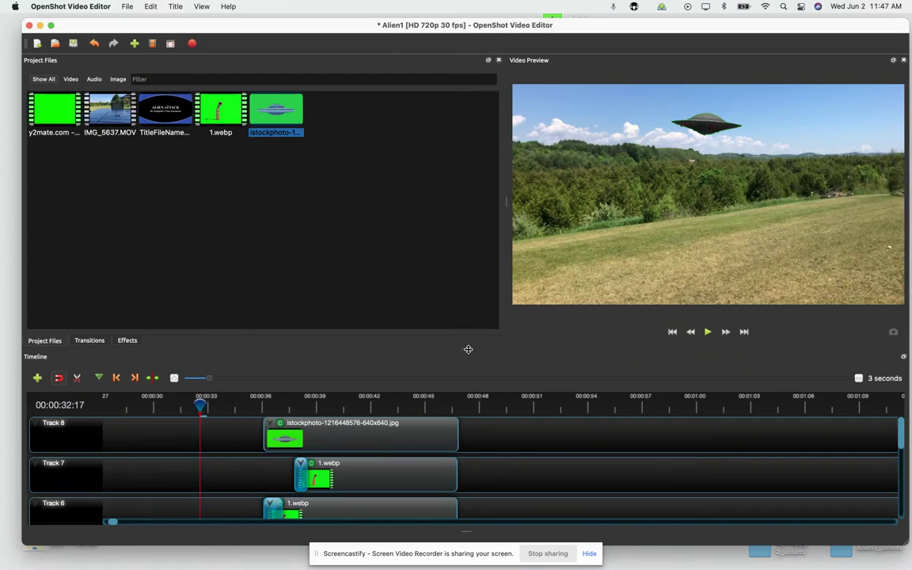
left_click_drag(469, 348, 483, 236)
Play back the alien attack scene from 00:00:32:17 and save the project.
left_click(708, 218)
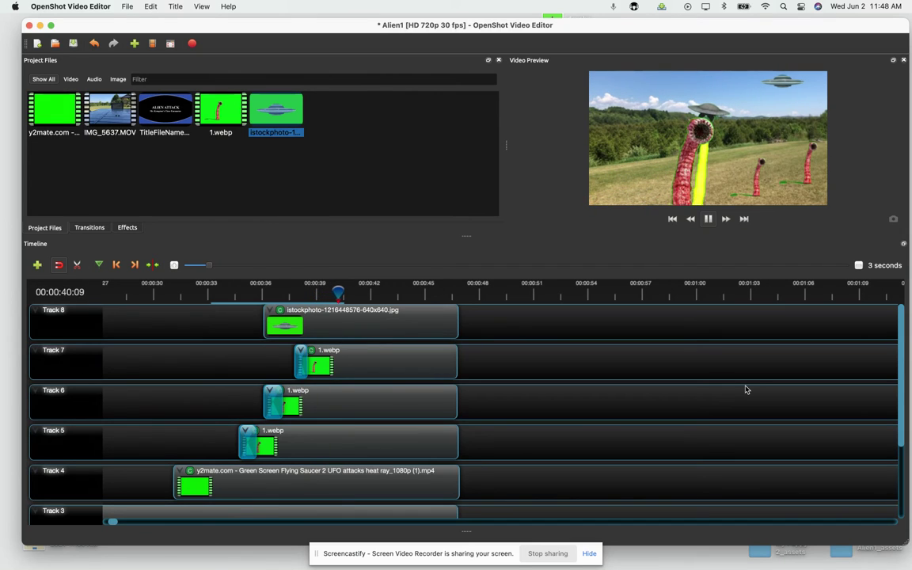
key("space")
key("ctrl+s")
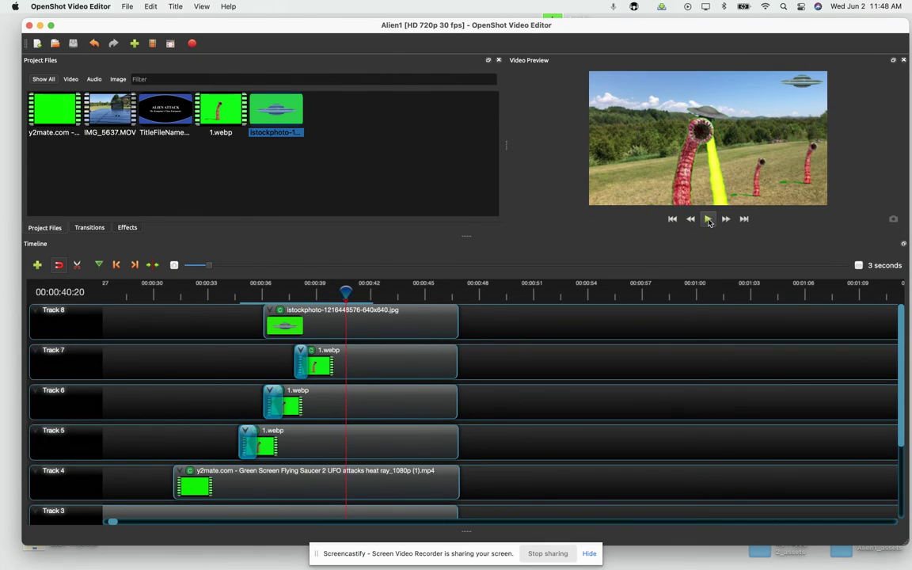